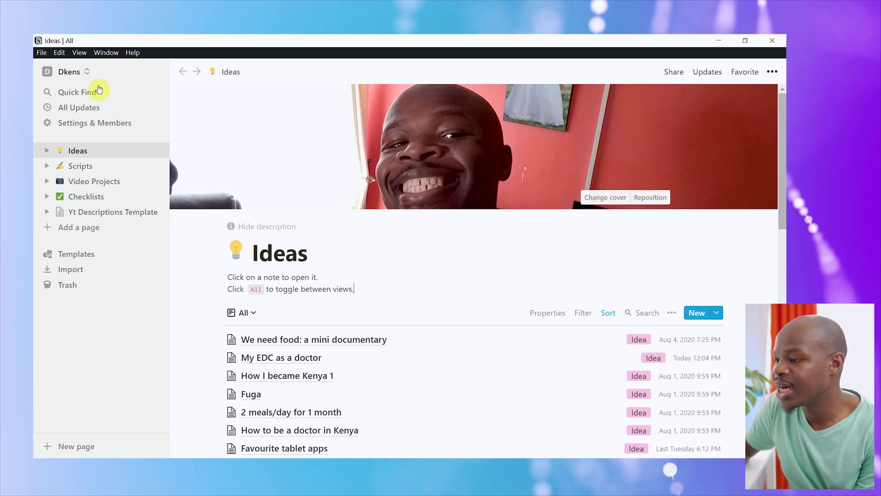
- Browse the workspace menu, then show the Idea and Empty page templates for a new idea
click(85, 73)
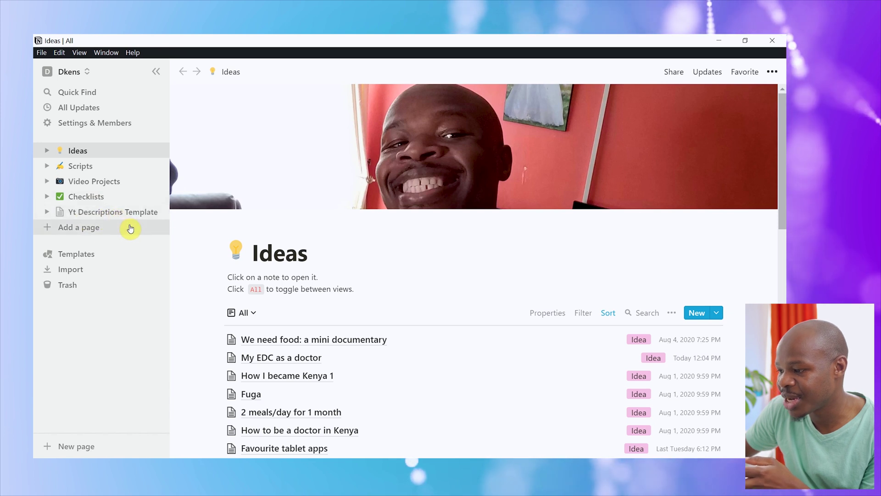
scroll(469, 316, down, 2)
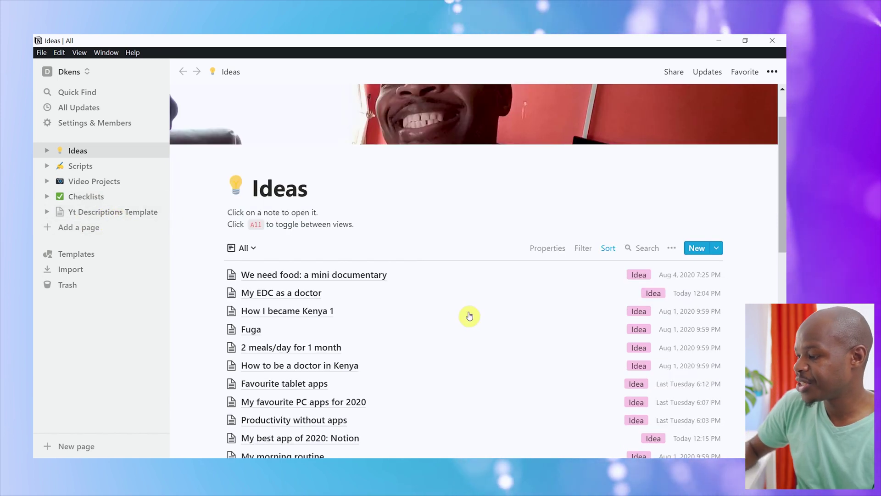
scroll(469, 316, down, 10)
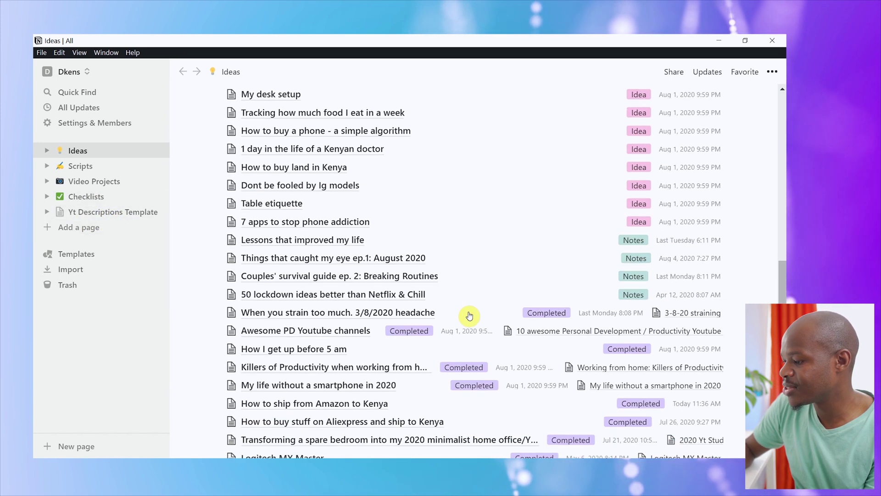
scroll(469, 316, down, 3)
scroll(469, 316, up, 15)
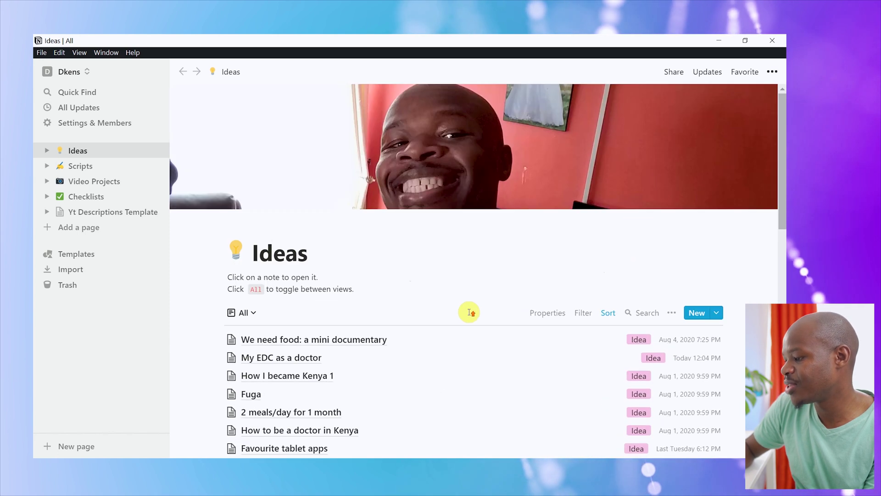
scroll(468, 294, down, 3)
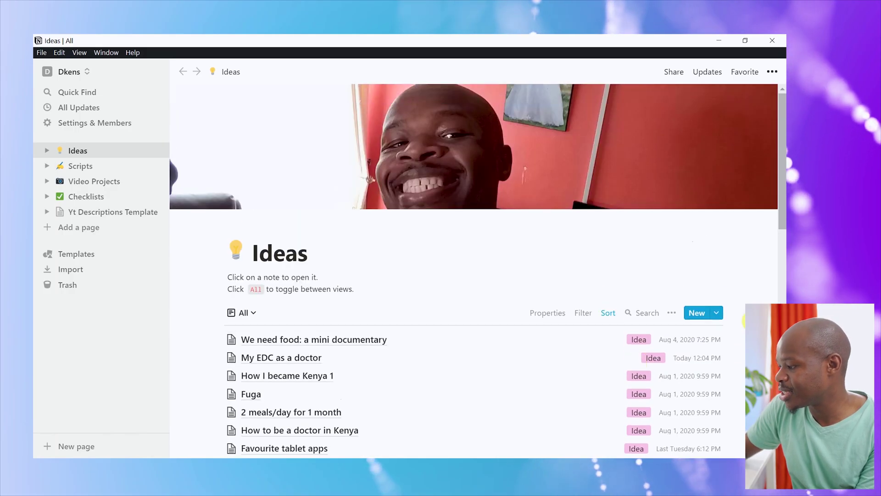
click(718, 313)
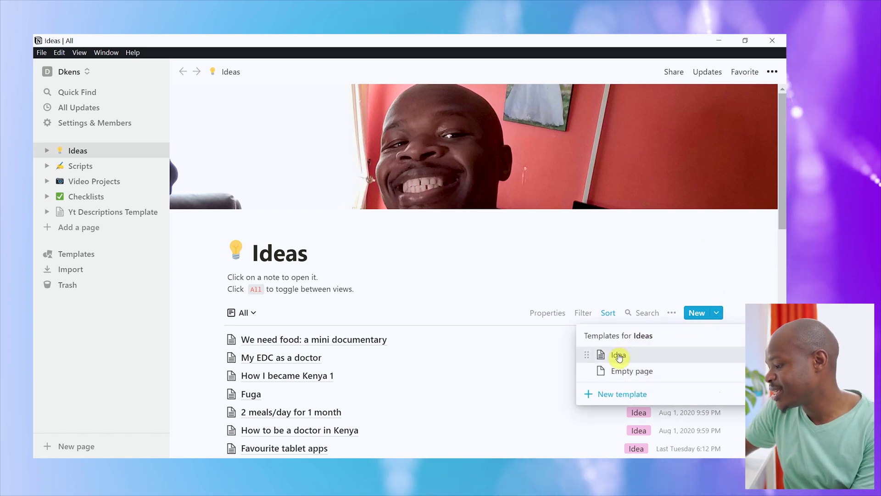
- Start a new entry from the Idea template and set its stage to Idea
click(618, 356)
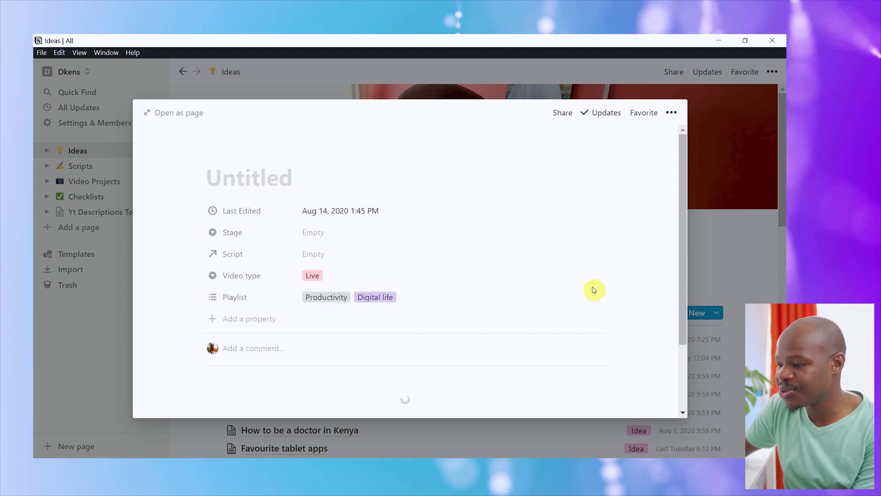
scroll(594, 290, down, 2)
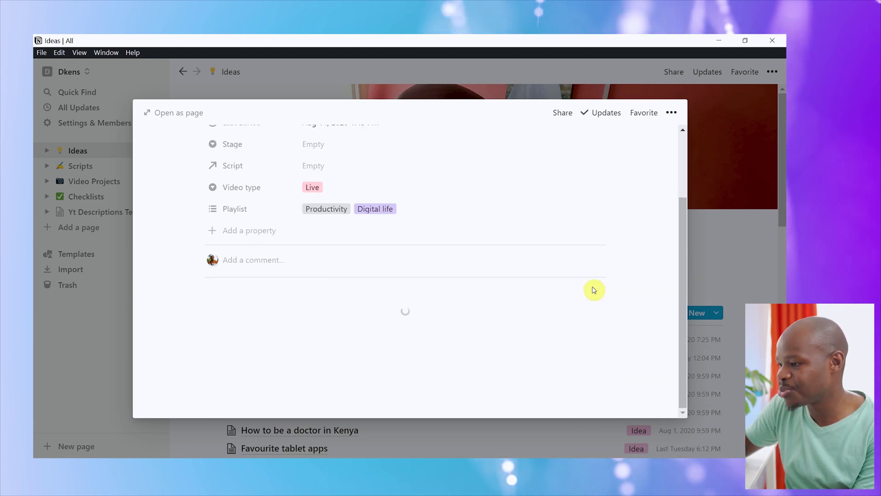
scroll(594, 290, up, 2)
click(352, 233)
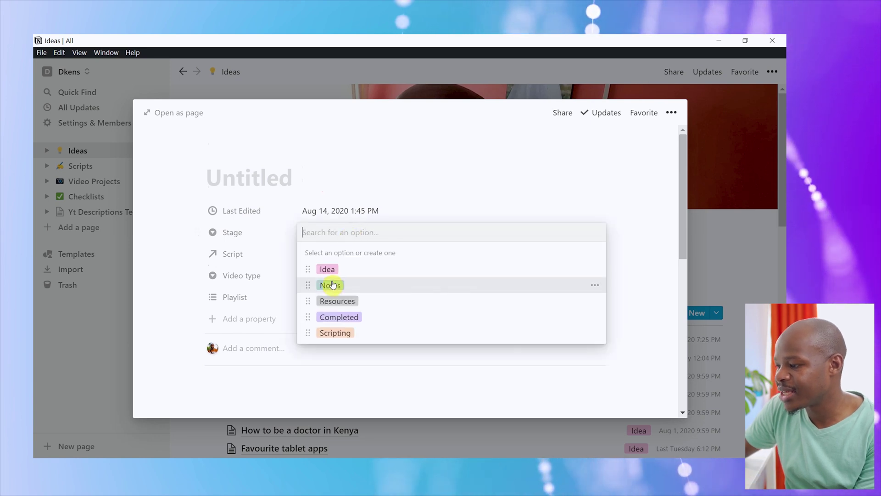
click(251, 185)
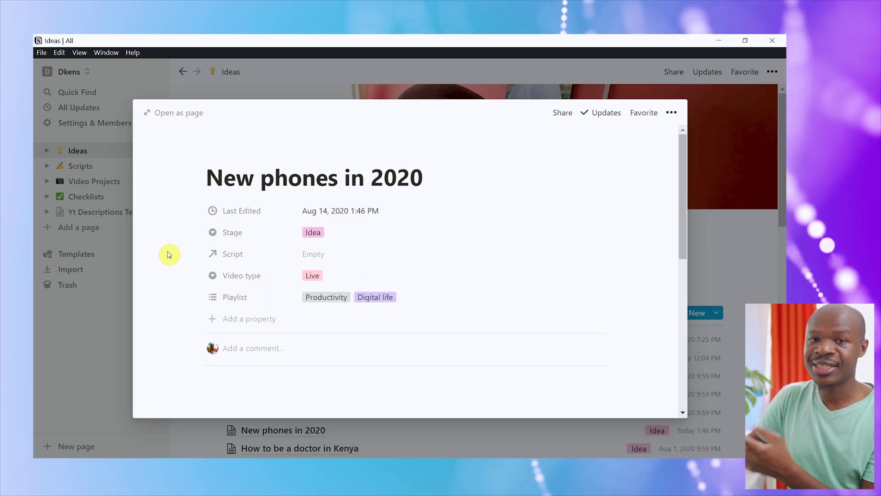
- Search scripts for 'new phones' without linking one, and keep video type Live
click(332, 259)
text(new phones)
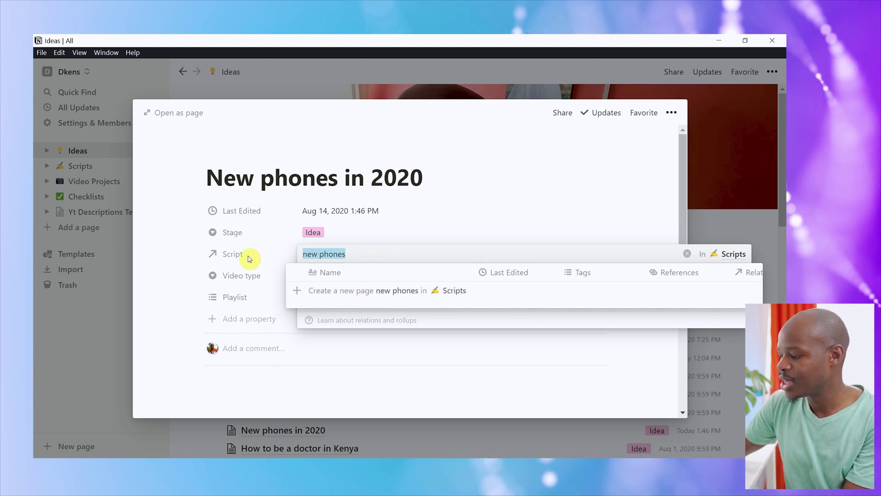
key(BackSpace)
key(Escape)
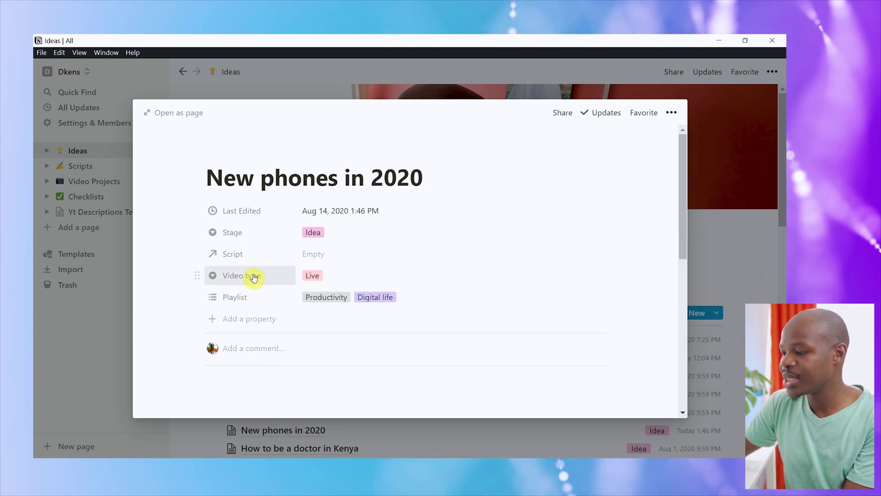
click(313, 278)
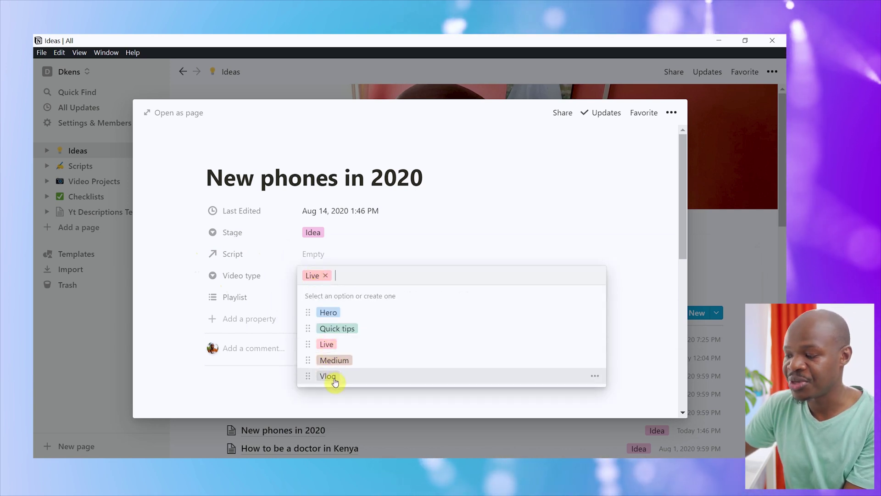
key(Escape)
- Click into the Notes list, then select and deselect the Resources heading block
scroll(244, 295, down, 10)
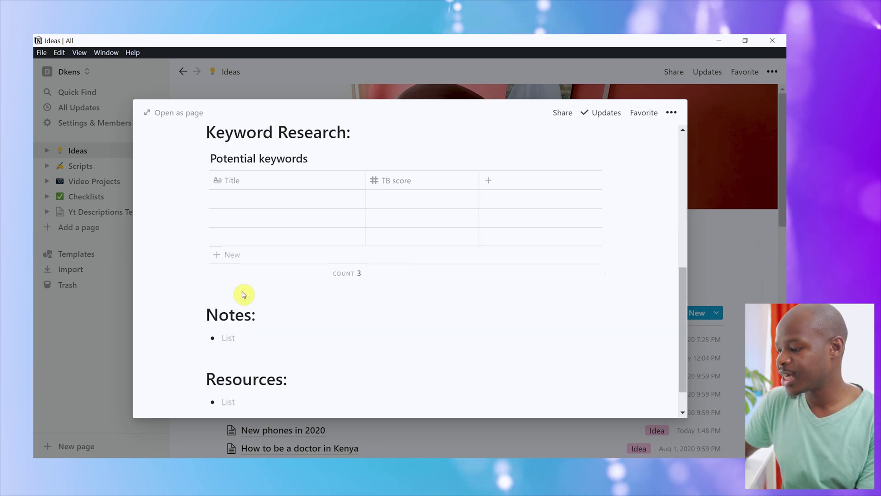
scroll(243, 294, down, 1)
click(244, 295)
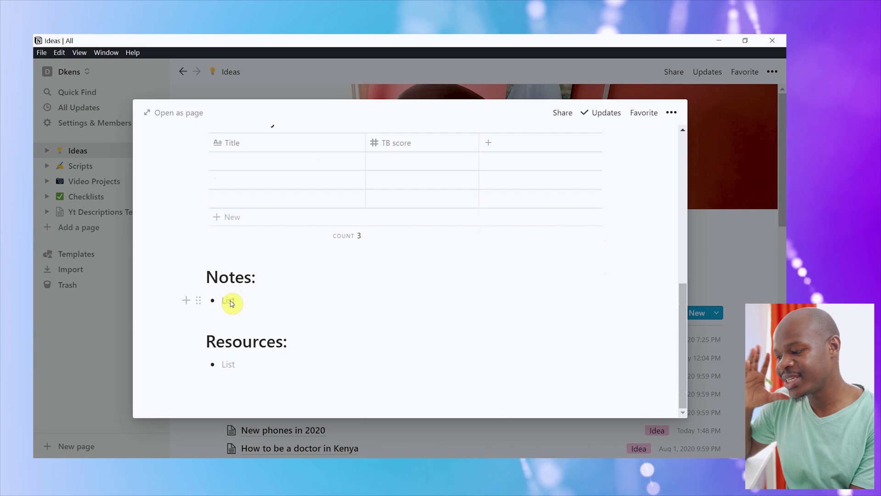
drag(233, 330, 225, 360)
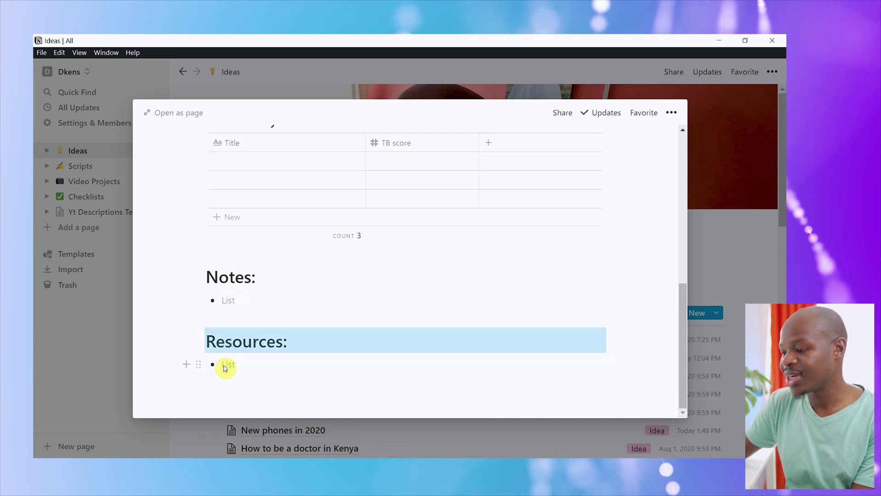
click(225, 367)
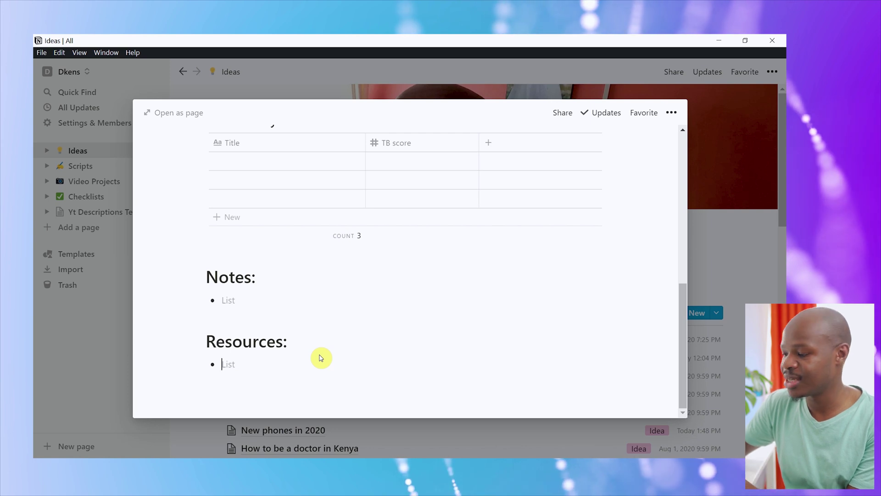
- Close the new idea and add a third sort, Name ascending, to the Ideas list
click(748, 272)
scroll(748, 272, down, 7)
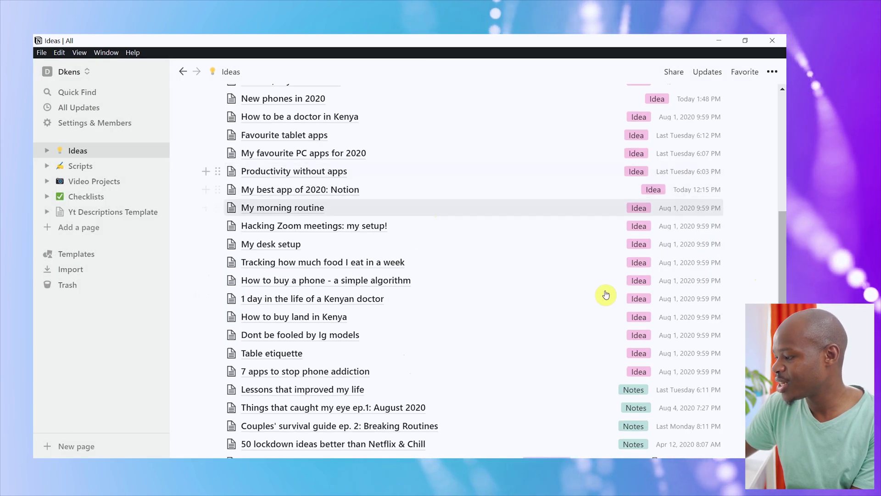
scroll(555, 318, down, 3)
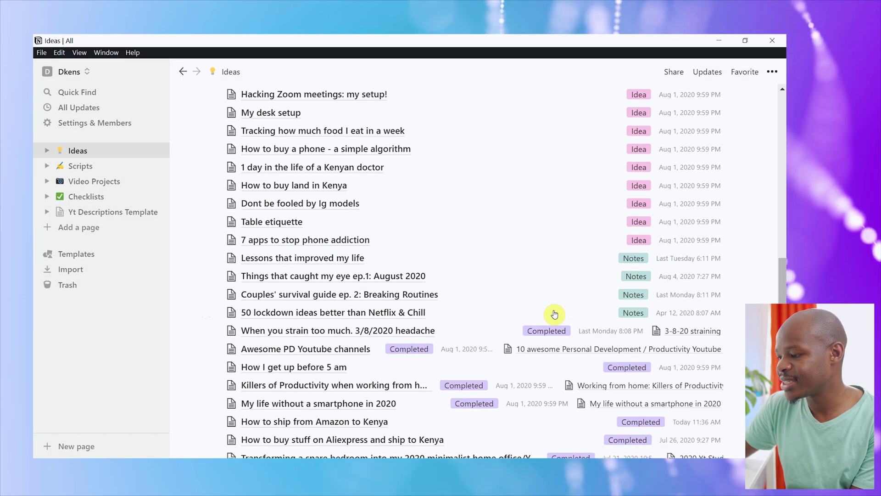
scroll(555, 315, up, 3)
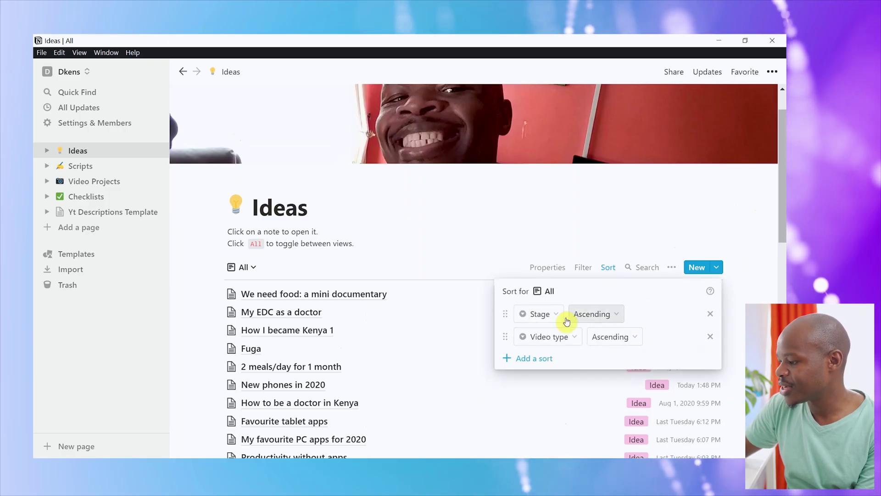
click(524, 359)
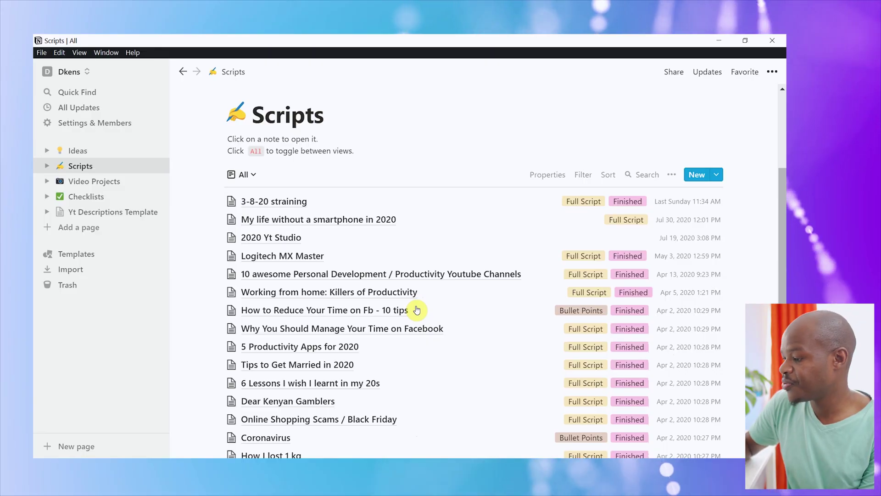
- Select the 3-8-20 straining script row and view the templates for new scripts
scroll(417, 310, down, 3)
scroll(416, 301, up, 4)
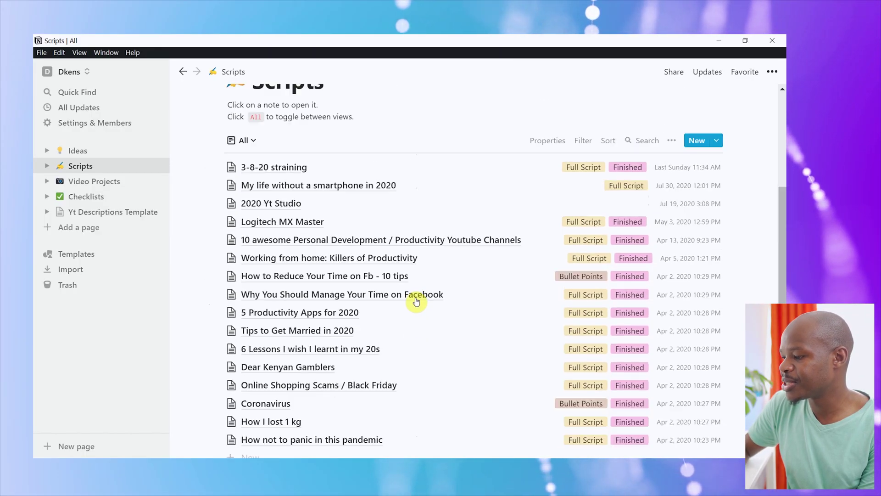
scroll(416, 301, up, 1)
click(282, 254)
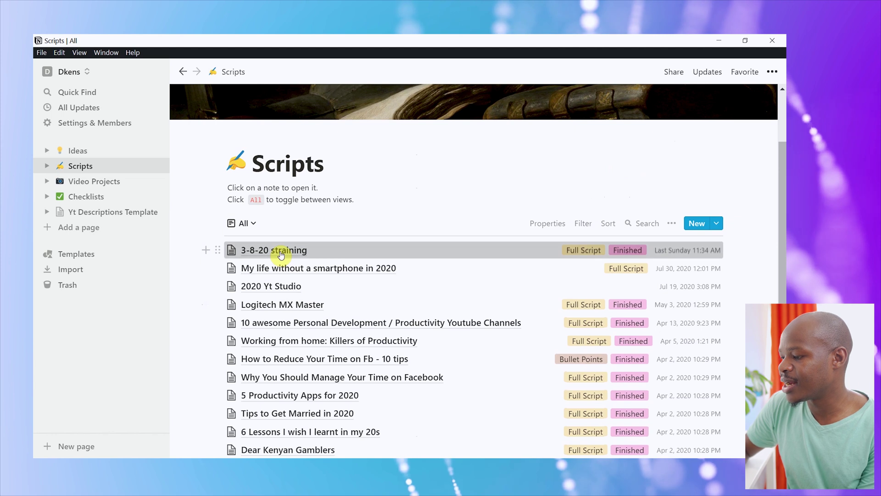
click(716, 223)
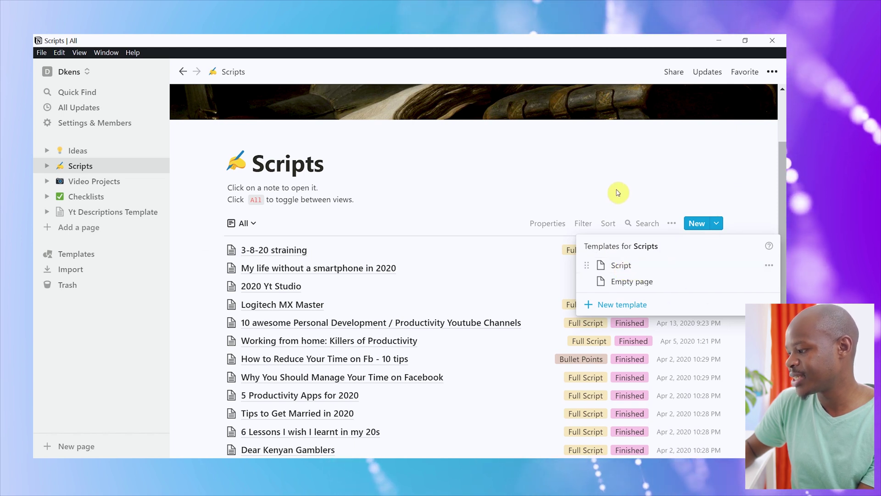
key(Escape)
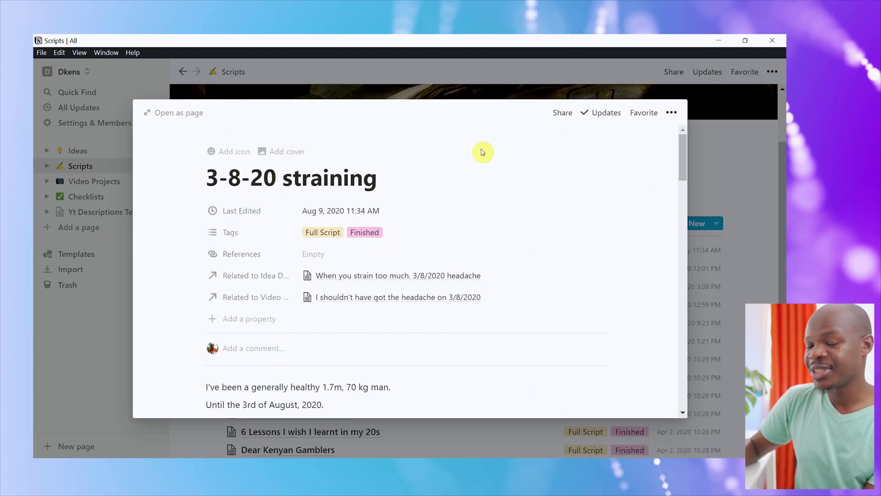
scroll(483, 152, down, 4)
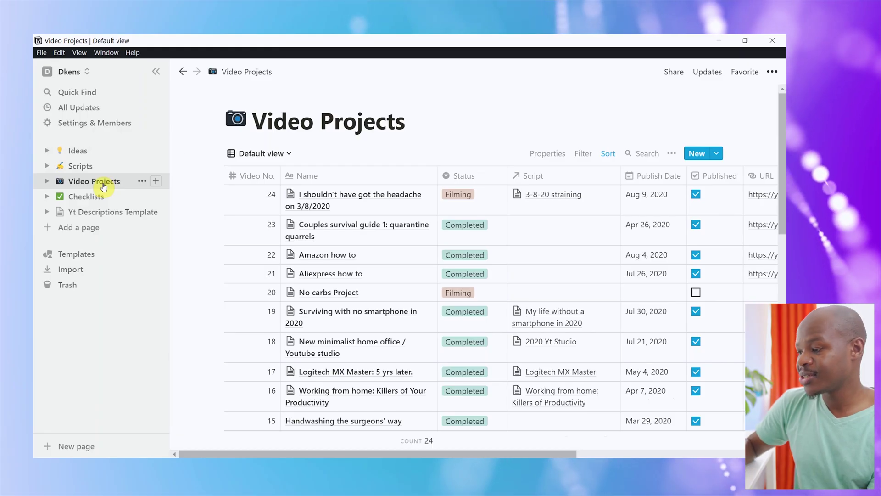
- Change the status of video No. 24 (headache) from Filming to Completed
scroll(197, 166, down, 6)
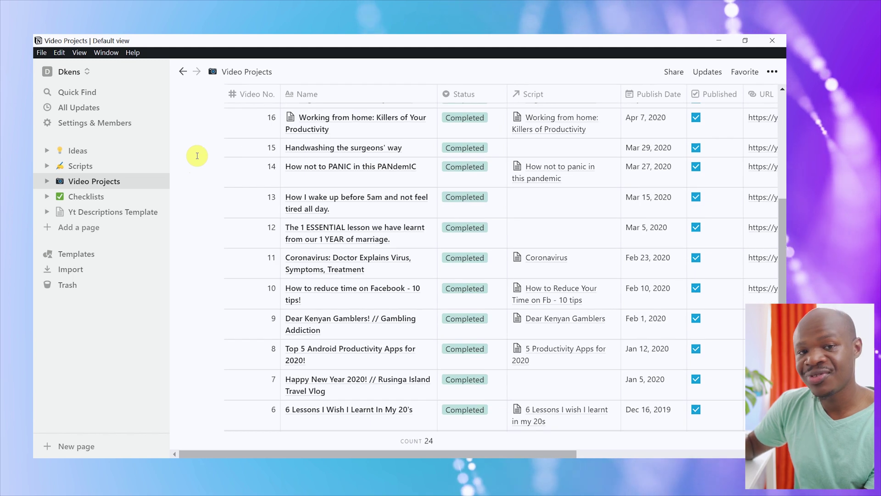
scroll(197, 156, down, 3)
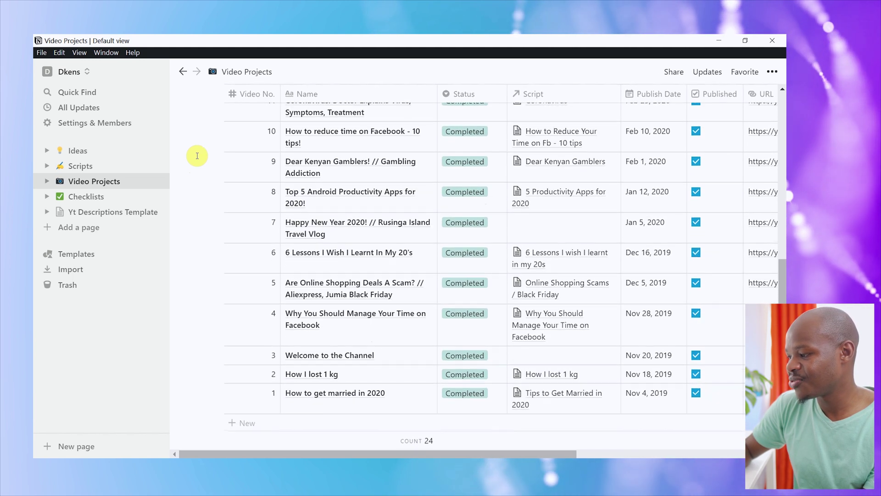
scroll(197, 156, up, 8)
scroll(197, 155, up, 1)
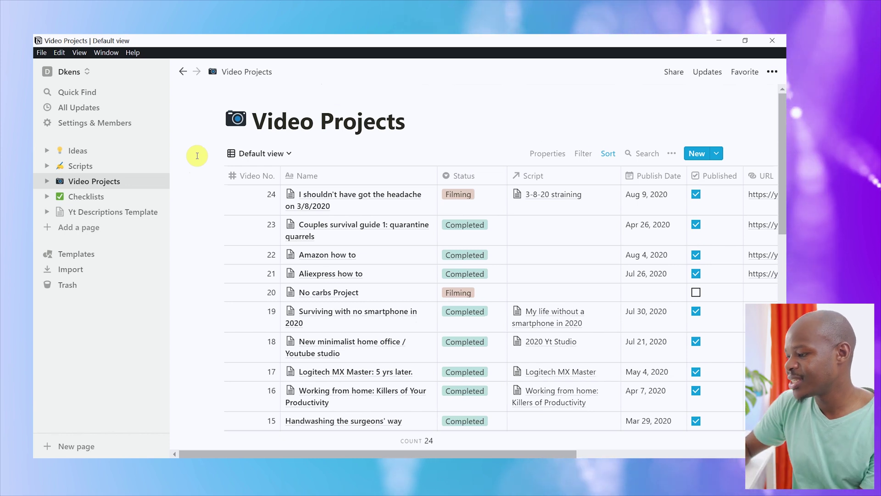
scroll(197, 156, down, 1)
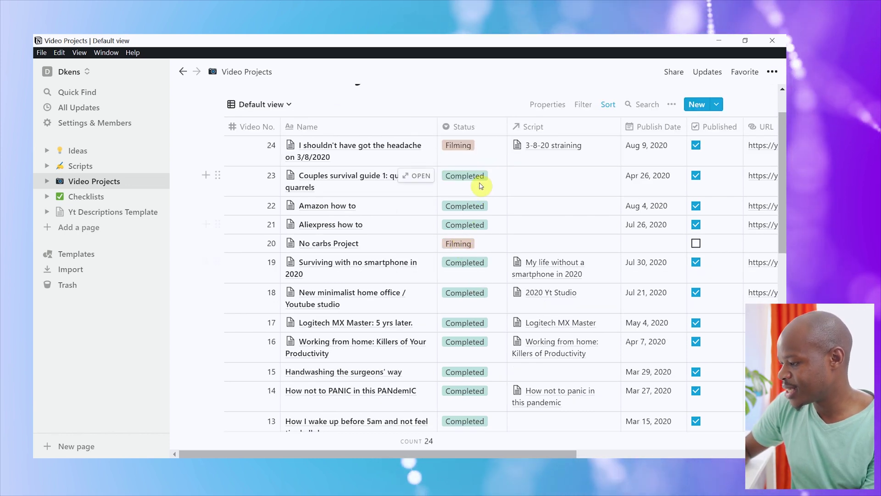
scroll(479, 178, down, 2)
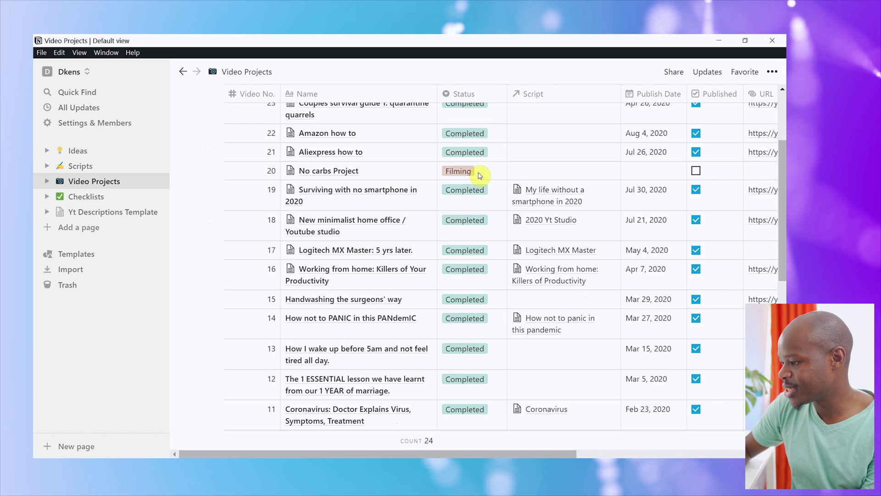
scroll(480, 177, up, 3)
click(465, 161)
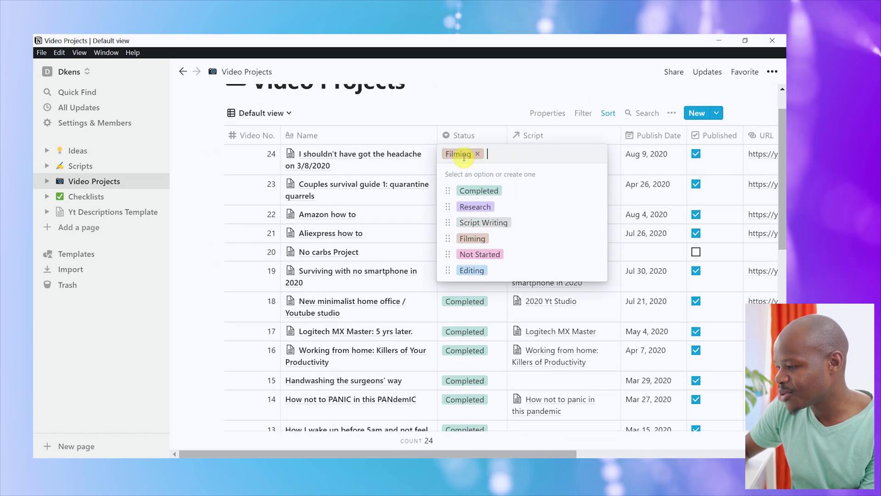
click(474, 192)
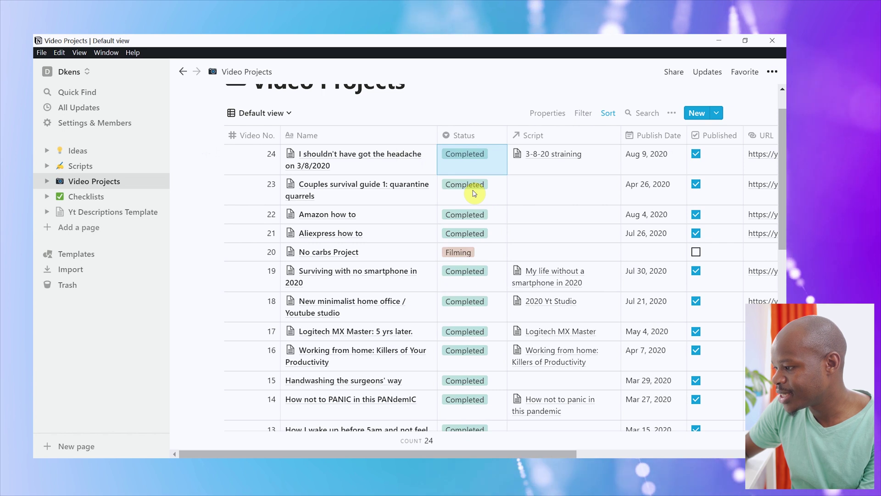
- Go to the Checklists page from the sidebar
scroll(475, 192, down, 2)
scroll(477, 174, up, 3)
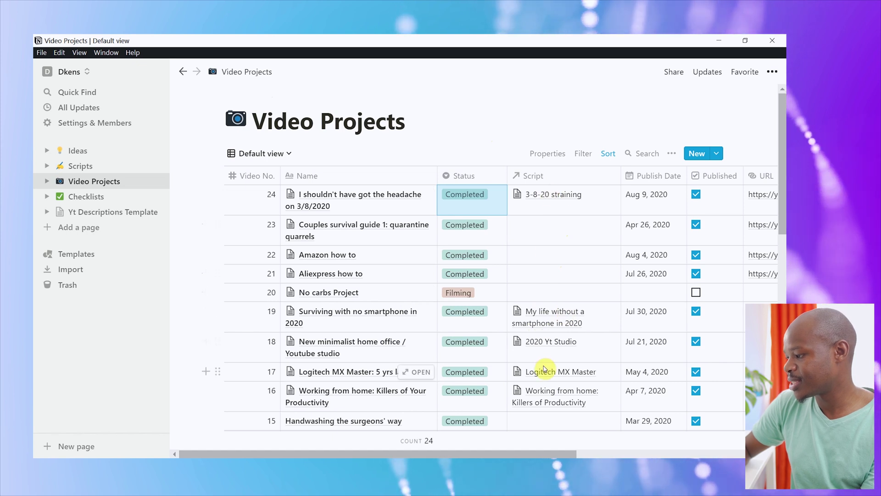
click(85, 197)
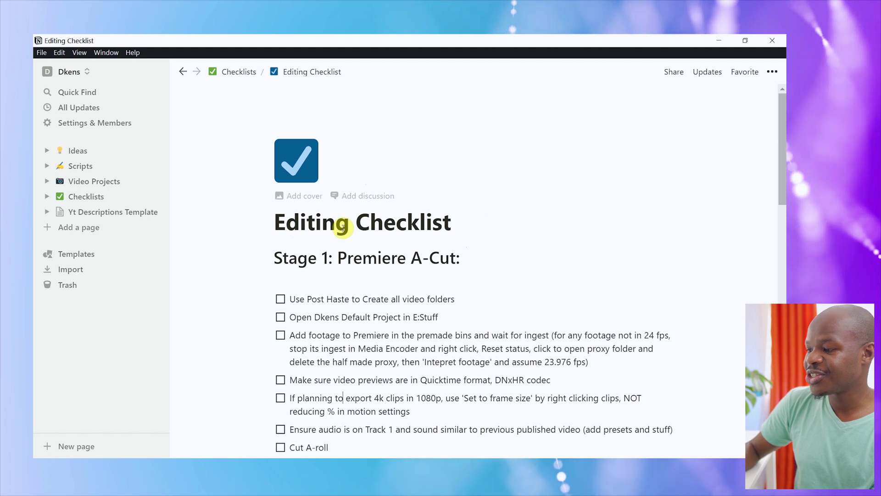
- Tick the first two Stage 1 editing tasks, then untick the second one
scroll(343, 228, down, 3)
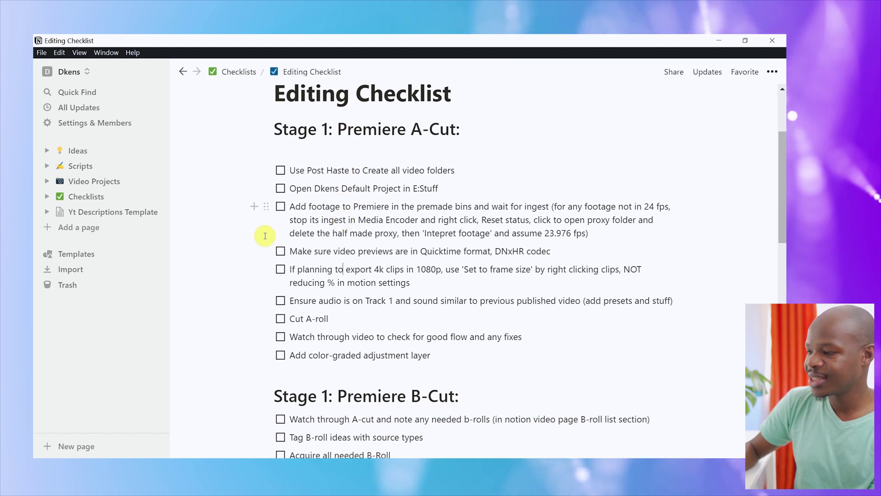
click(281, 170)
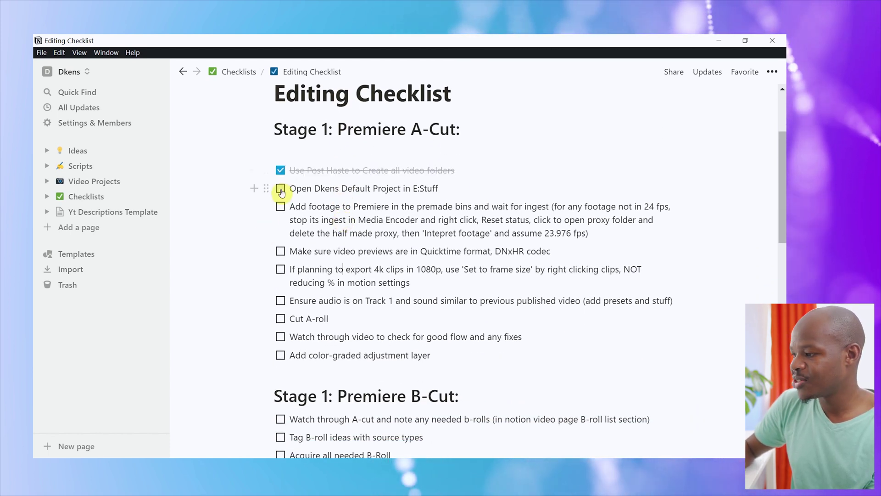
click(281, 189)
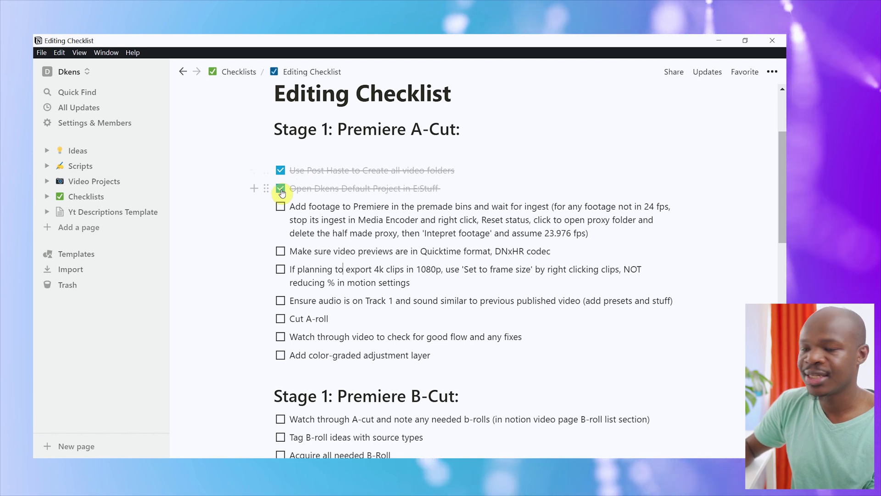
scroll(282, 193, up, 3)
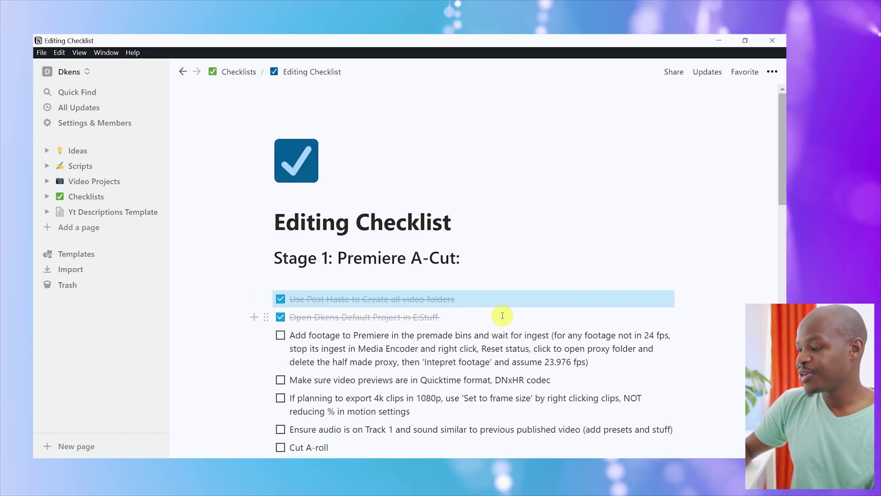
drag(502, 315, 331, 302)
click(281, 317)
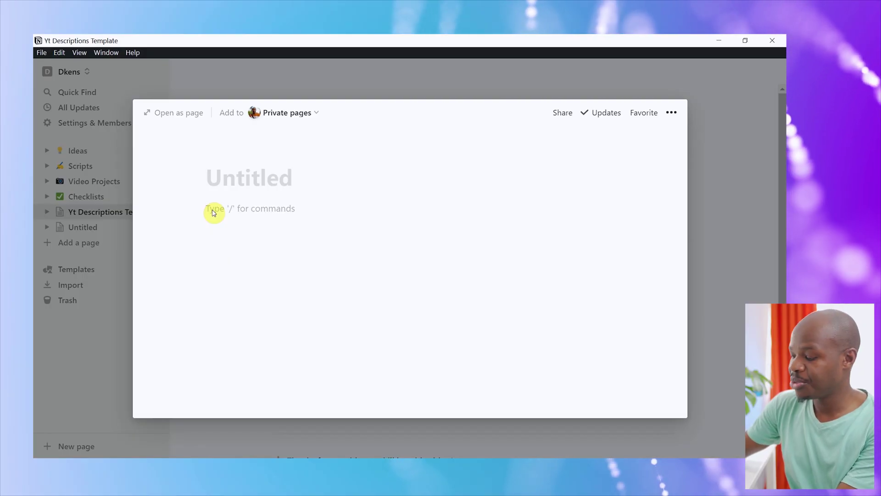
- Type 'I am happy', then insert an inline table and undo it
text(I am happy)
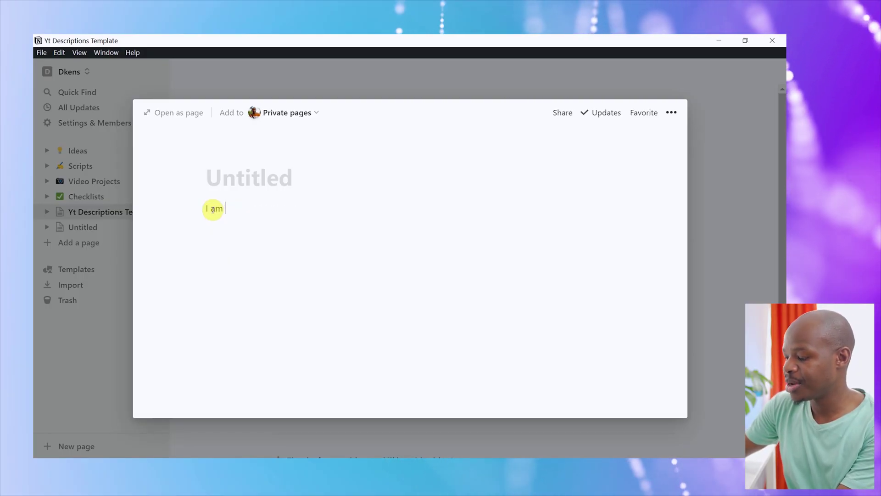
key(Return)
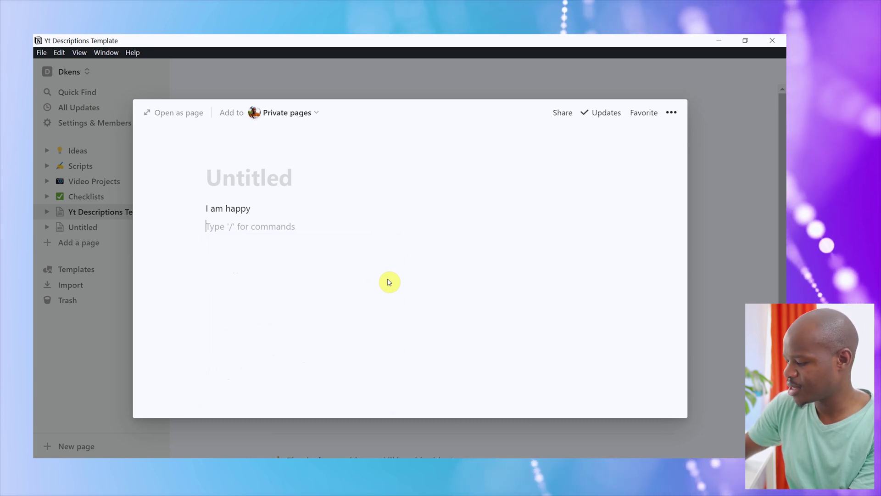
text(/)
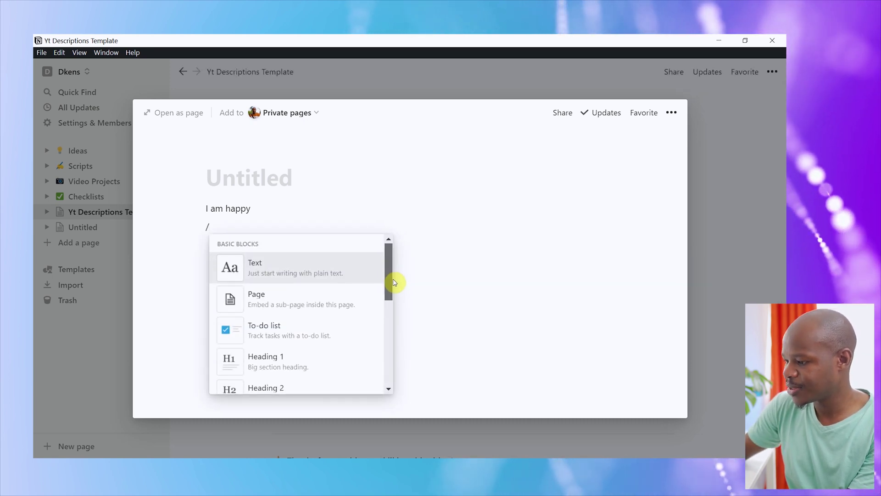
scroll(395, 282, down, 4)
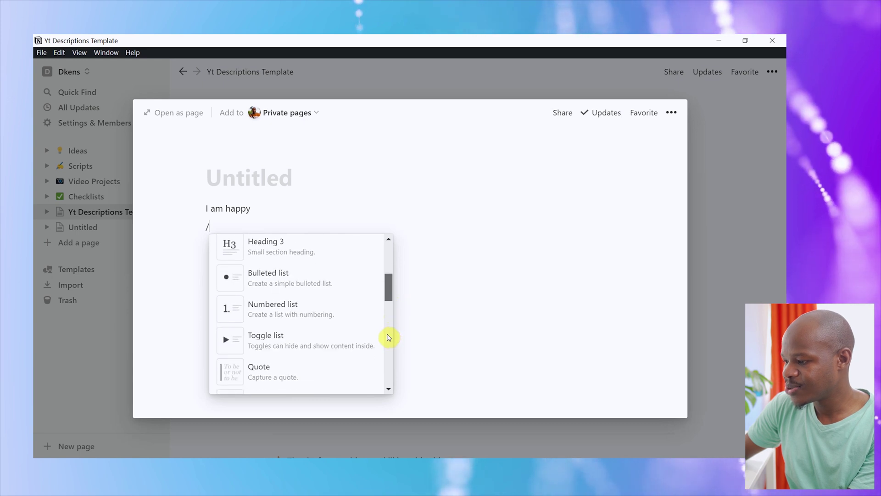
scroll(387, 338, down, 10)
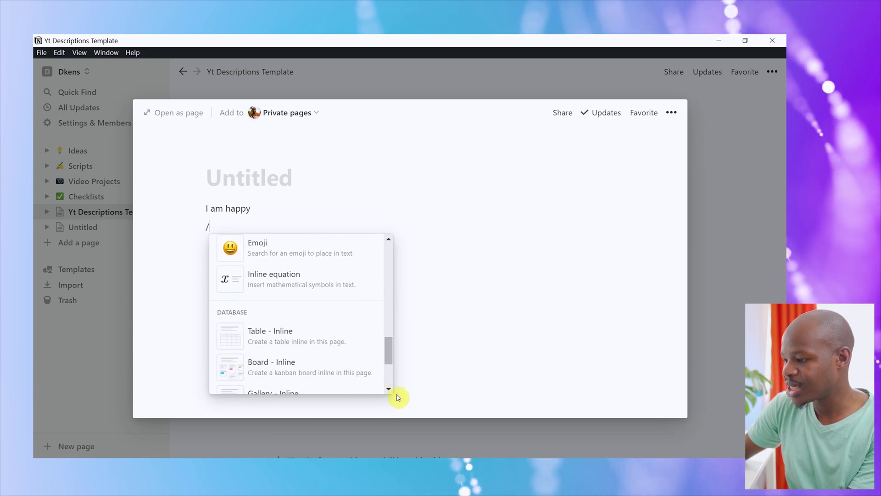
click(298, 336)
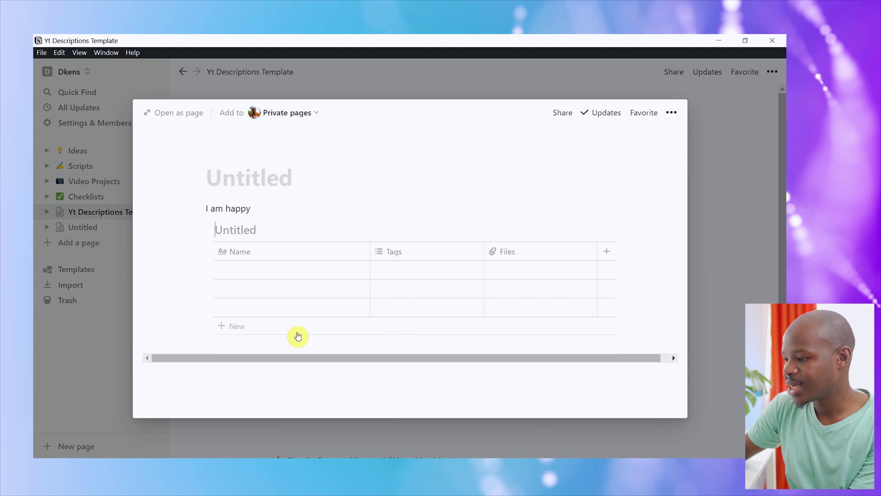
key(ctrl+z)
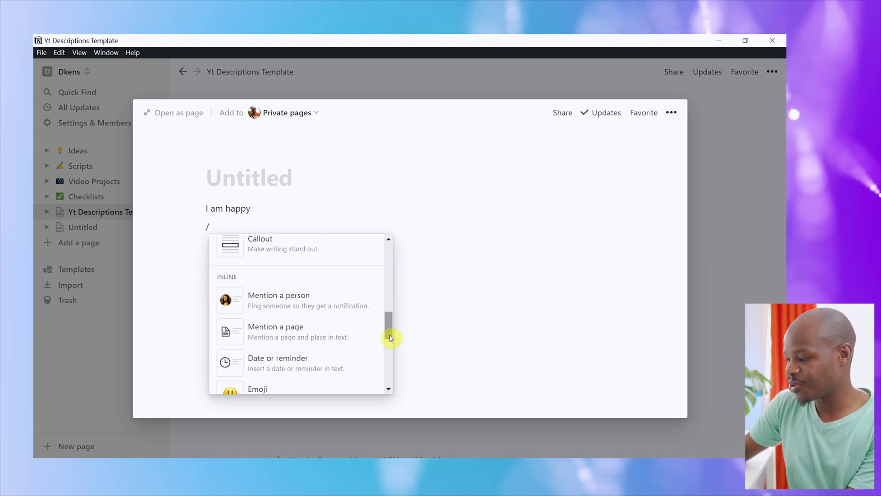
- Add a mention of a workspace member on the page
scroll(389, 330, down, 1)
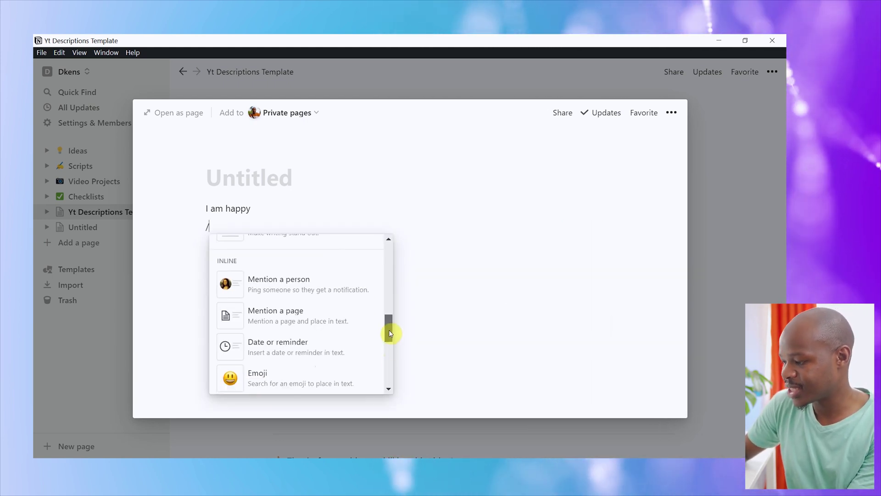
click(300, 281)
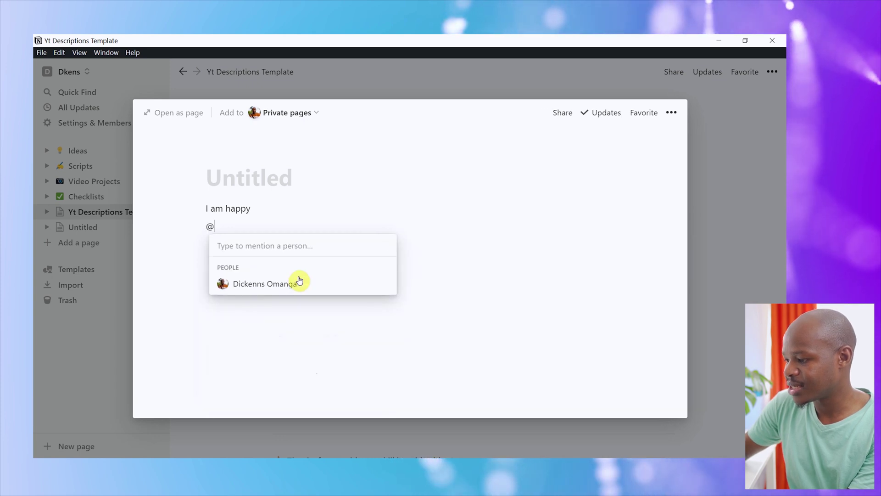
click(282, 285)
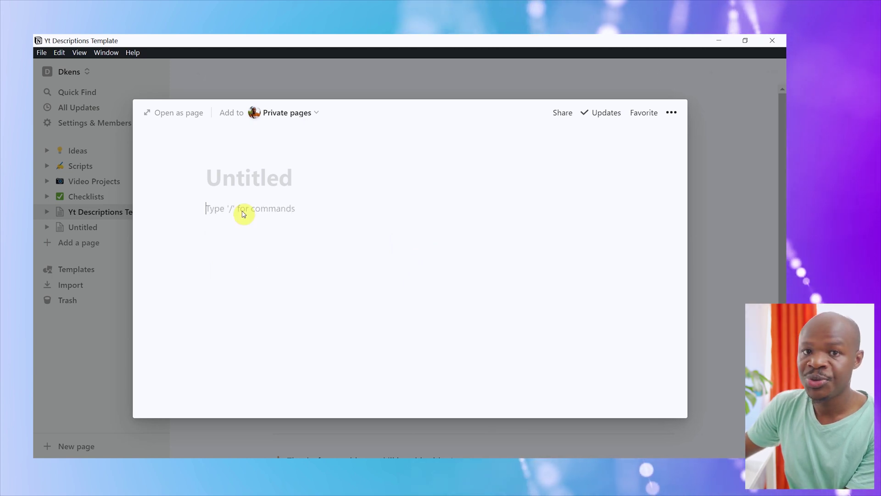
text(/)
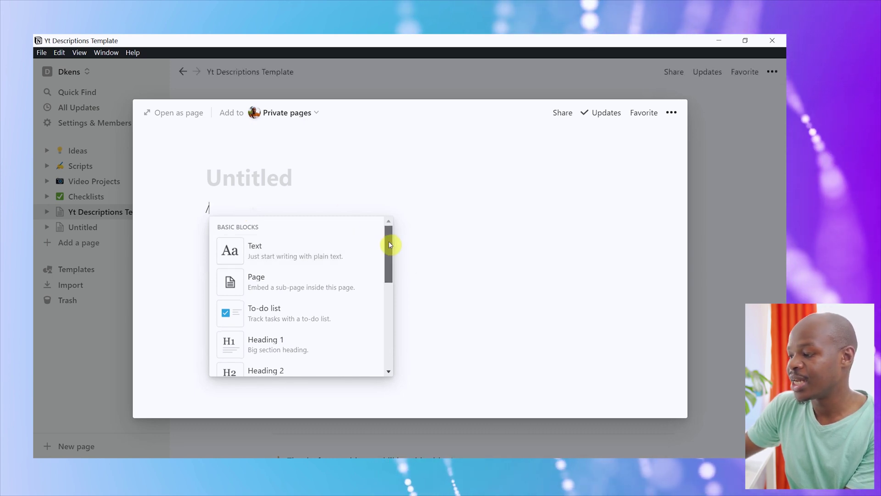
drag(387, 238, 389, 355)
scroll(389, 361, down, 3)
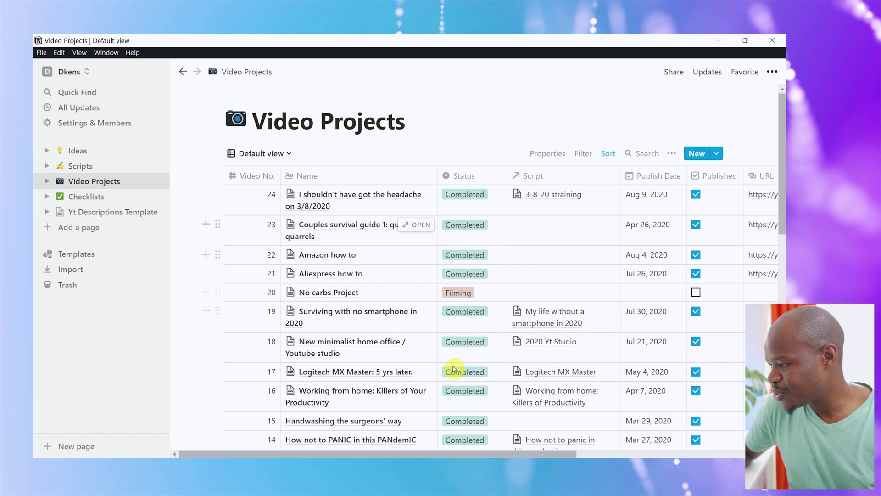
- Switch Video Projects to the Status view board and scroll through its columns
click(290, 155)
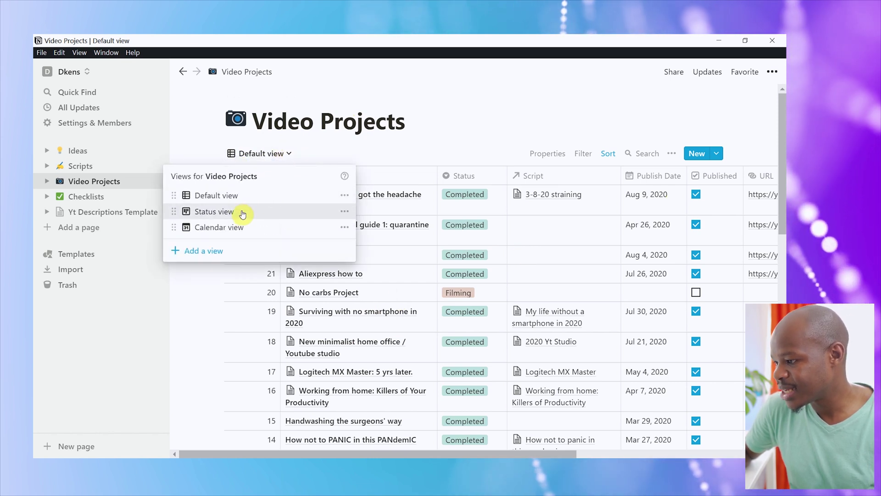
click(214, 212)
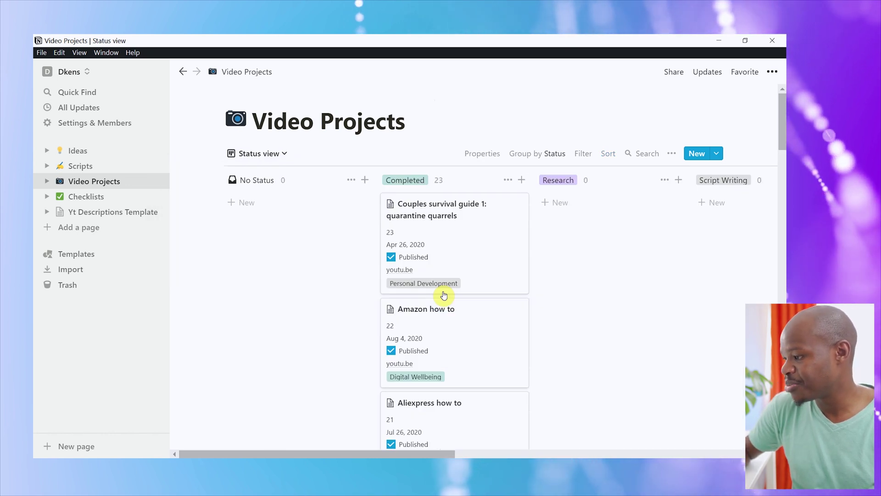
scroll(581, 250, down, 2)
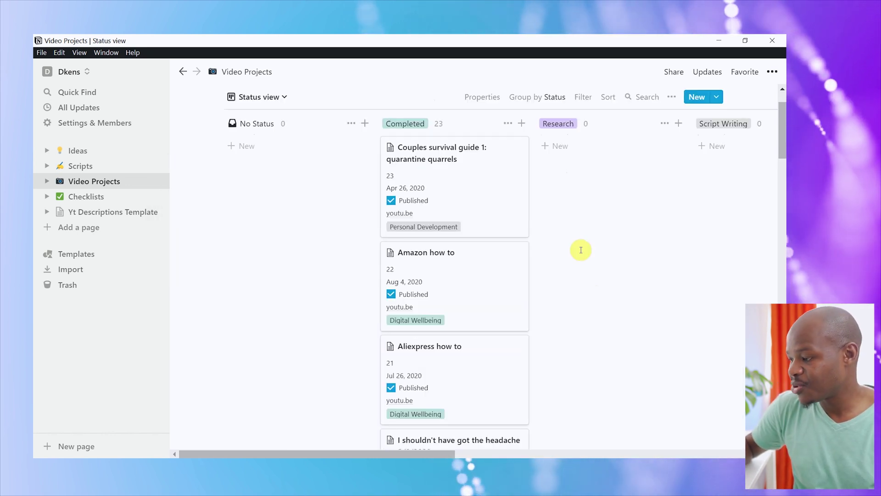
scroll(581, 245, down, 5)
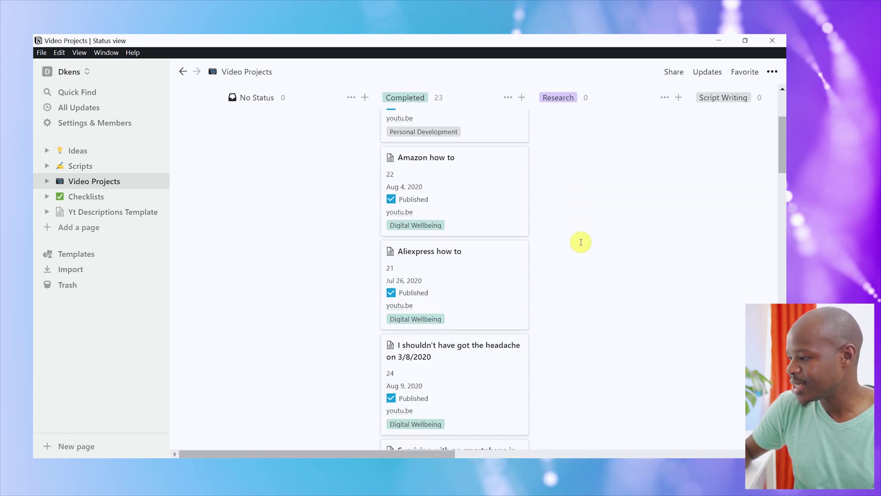
scroll(581, 242, down, 10)
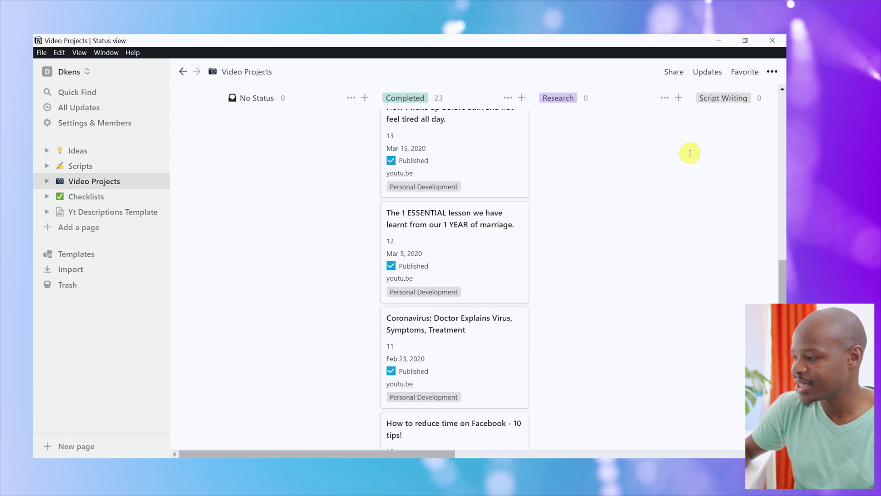
scroll(588, 152, up, 15)
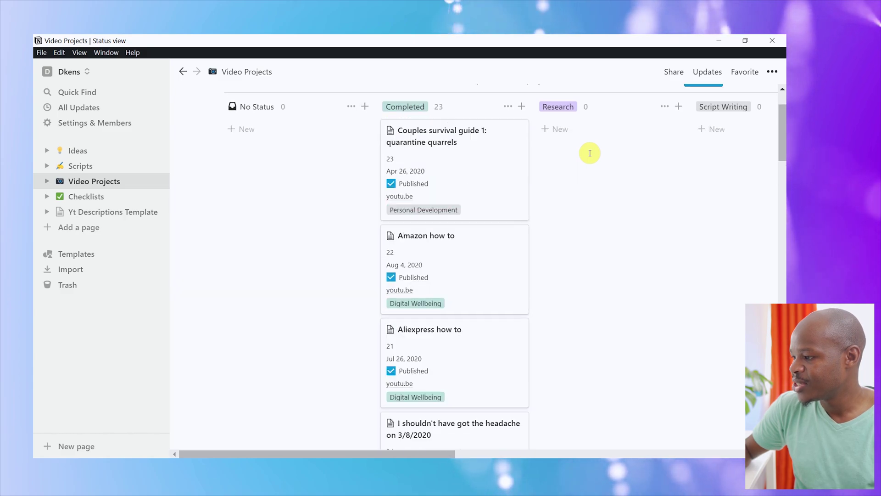